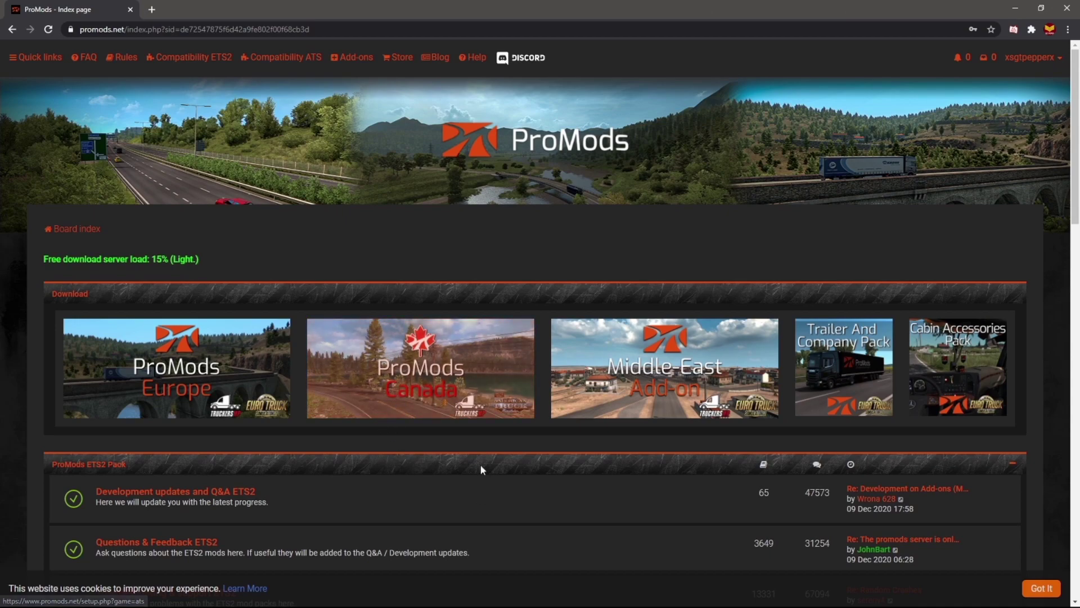
Step: Open the ProMods Canada 1.0.0 installation page from the Download section
left_click(506, 389)
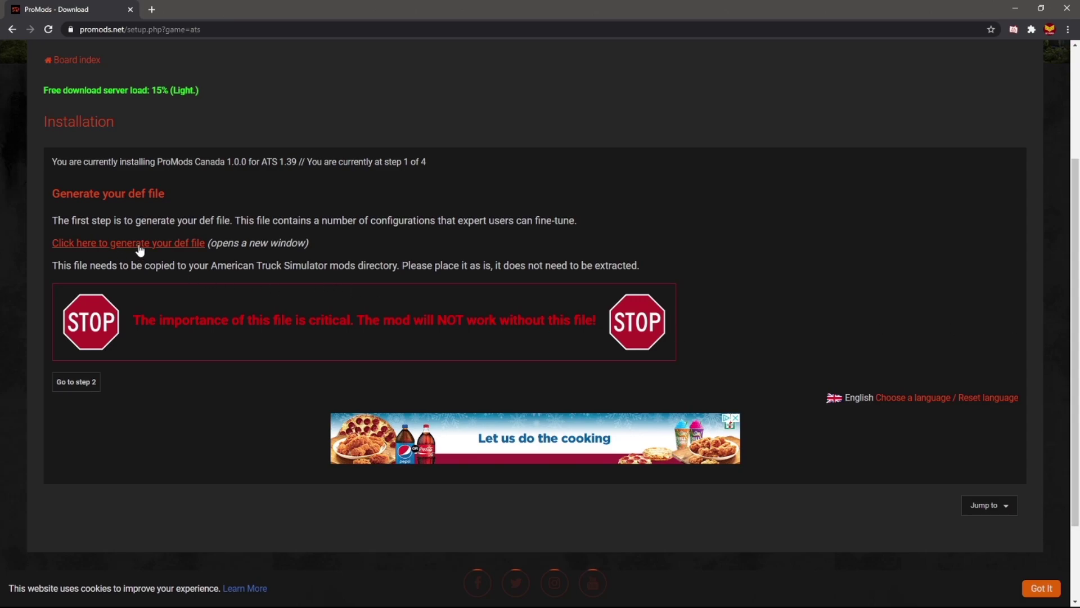
Step: Generate and download the ATS def file with High vegetation drawing distance and default colours
left_click(139, 246)
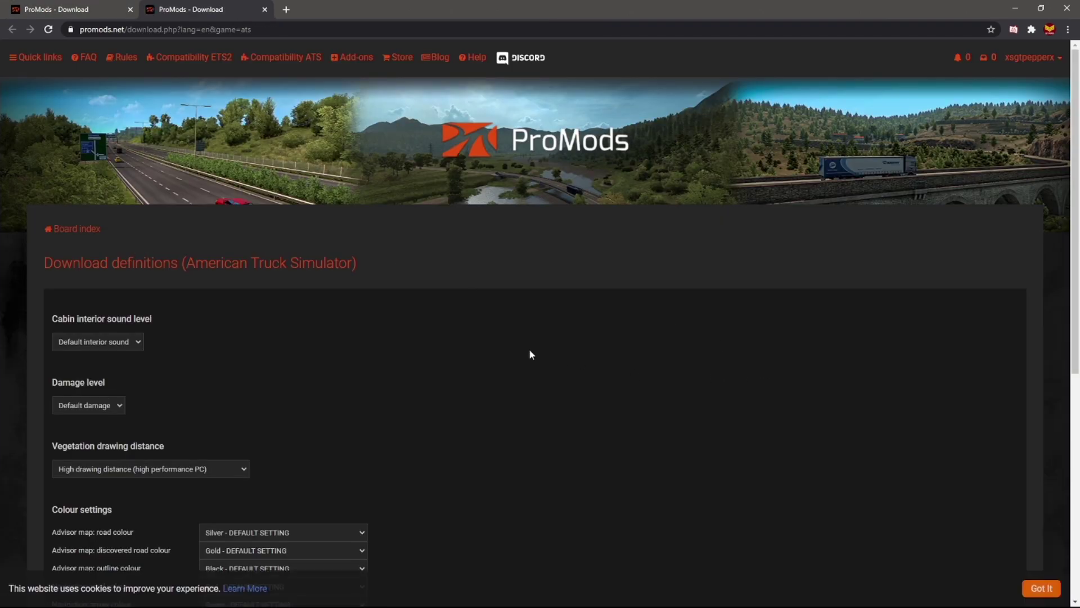
scroll(530, 353, "down", 4)
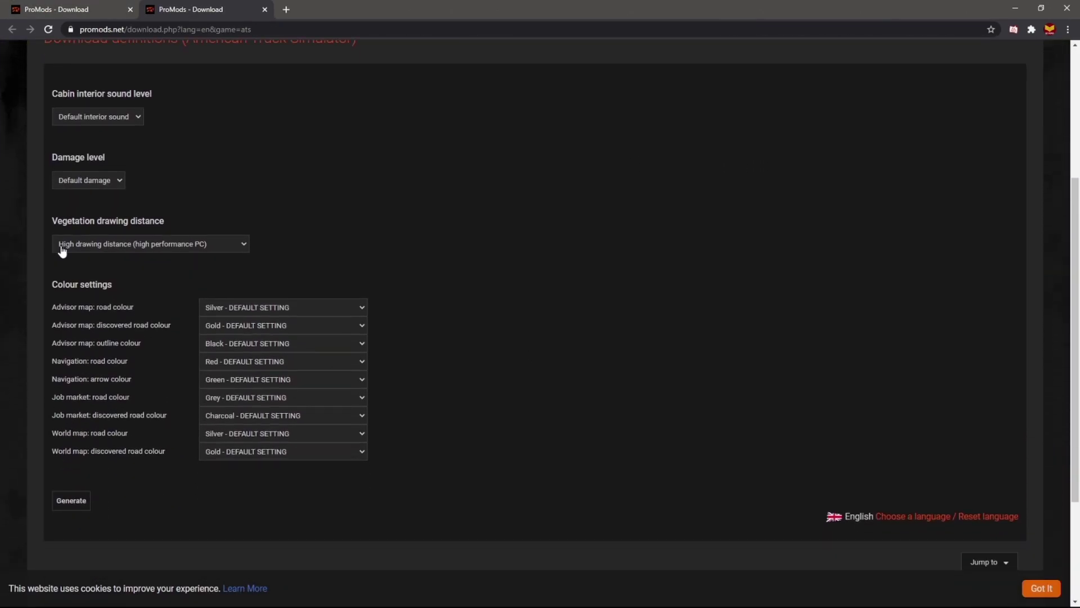
left_click(238, 246)
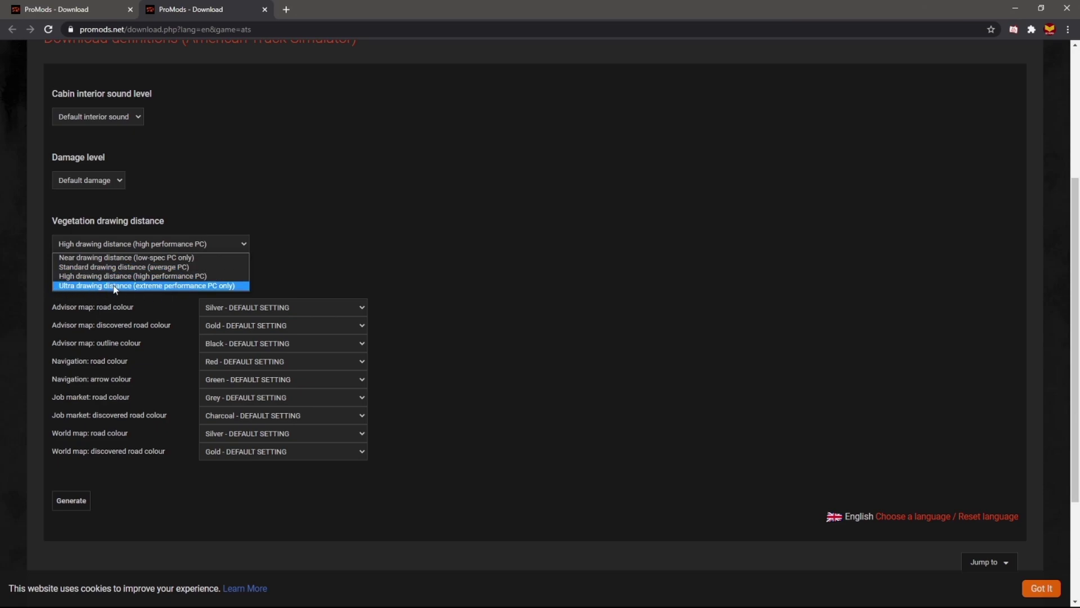
left_click(163, 275)
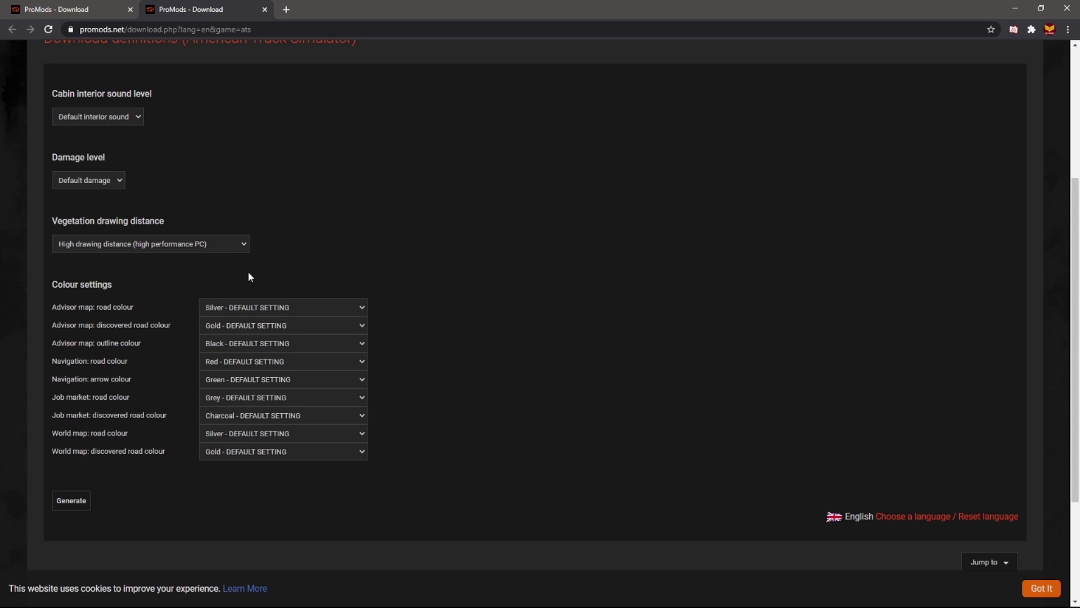
left_click(71, 509)
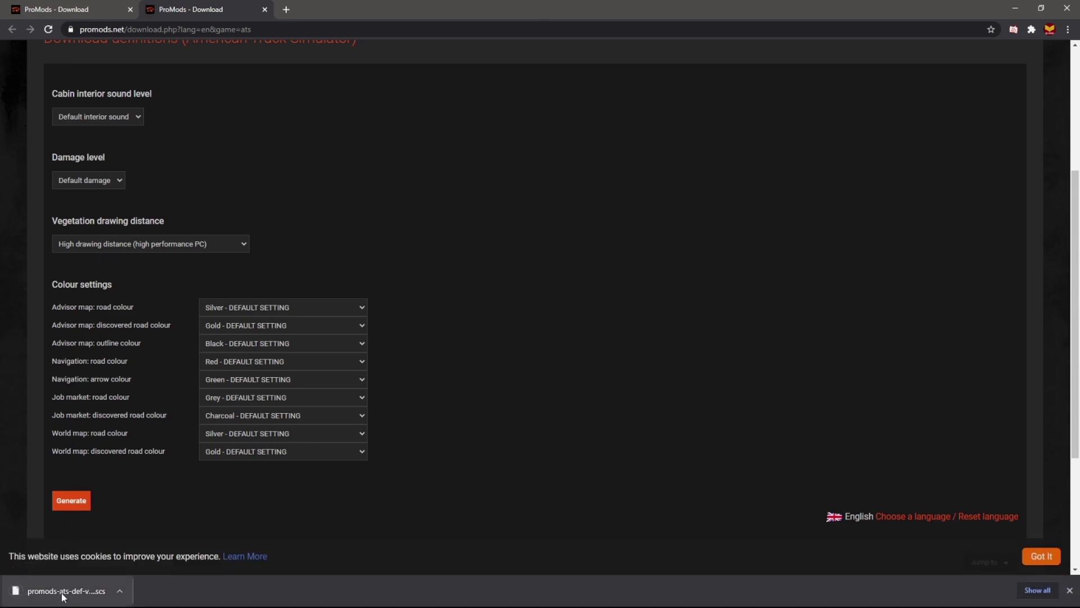
Step: Close the def page and reach step 3 through the free Standard Download to get promods-ats-v100
key("ctrl+w")
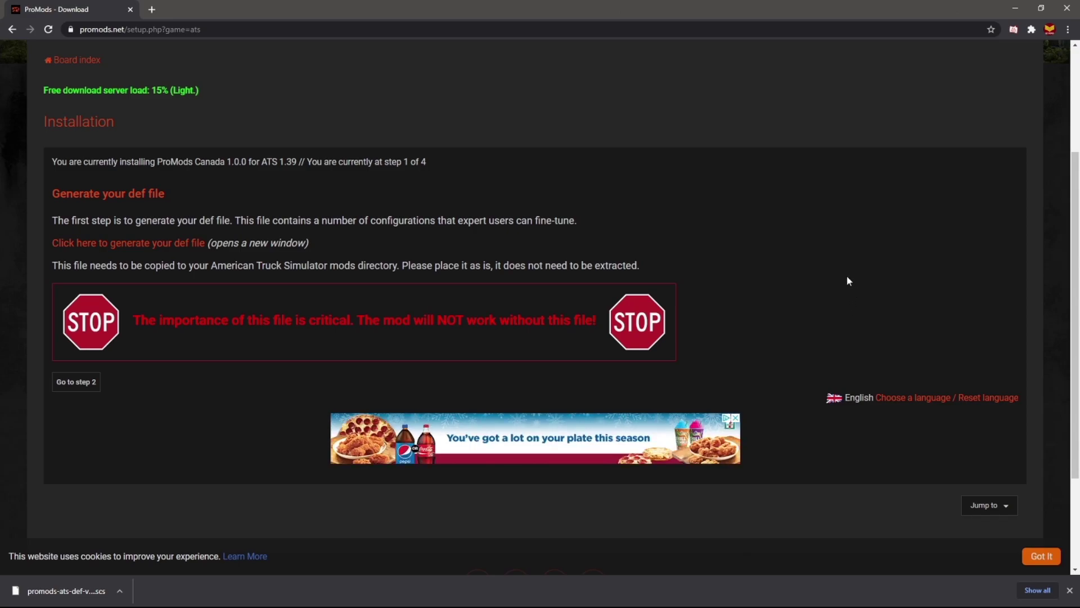
left_click(90, 384)
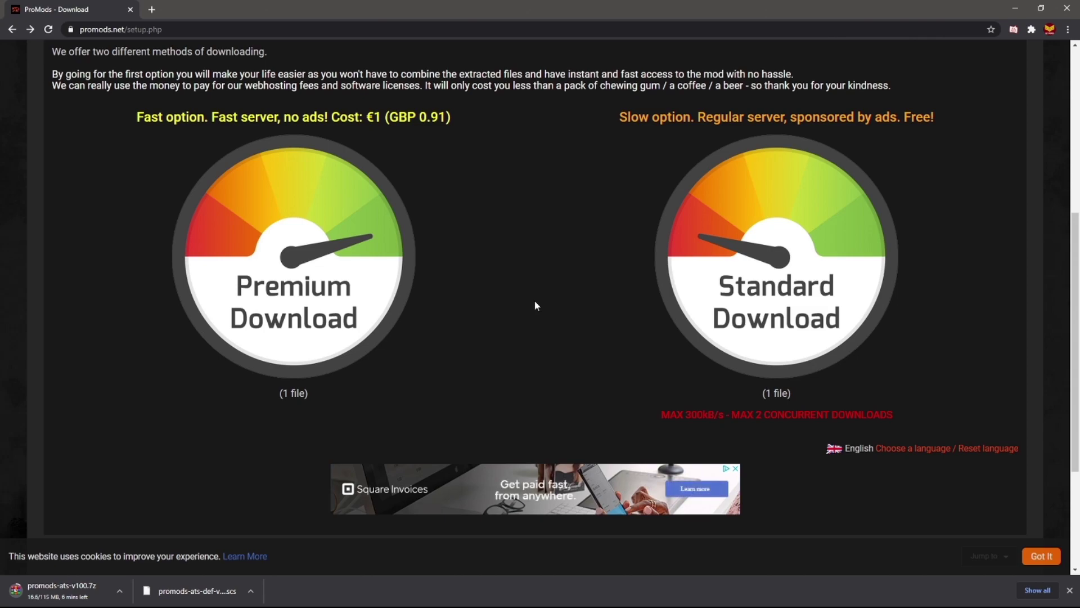
left_click(285, 278)
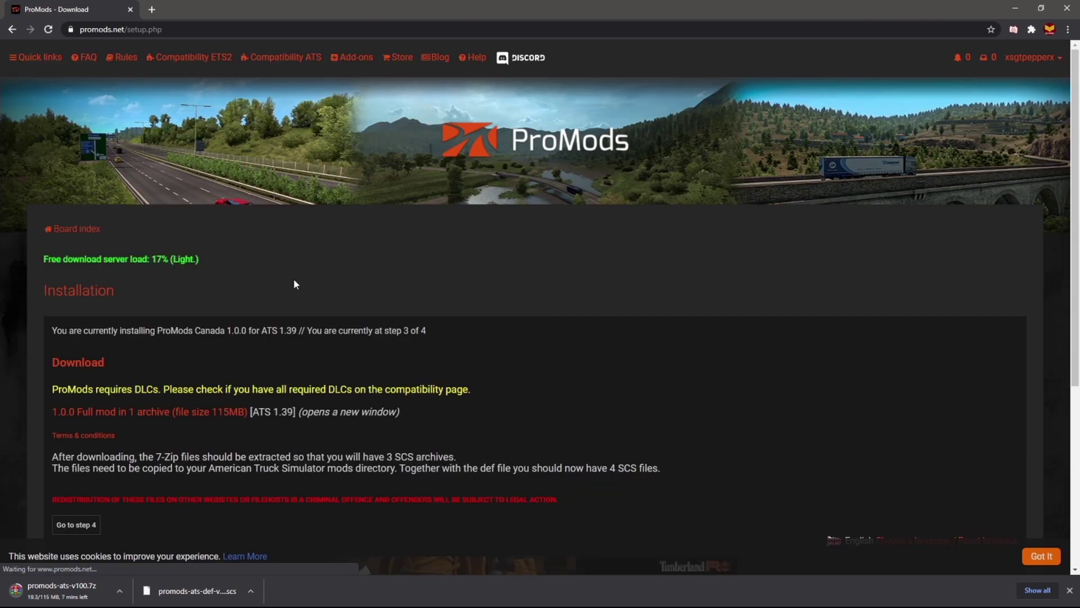
scroll(293, 284, "down", 2)
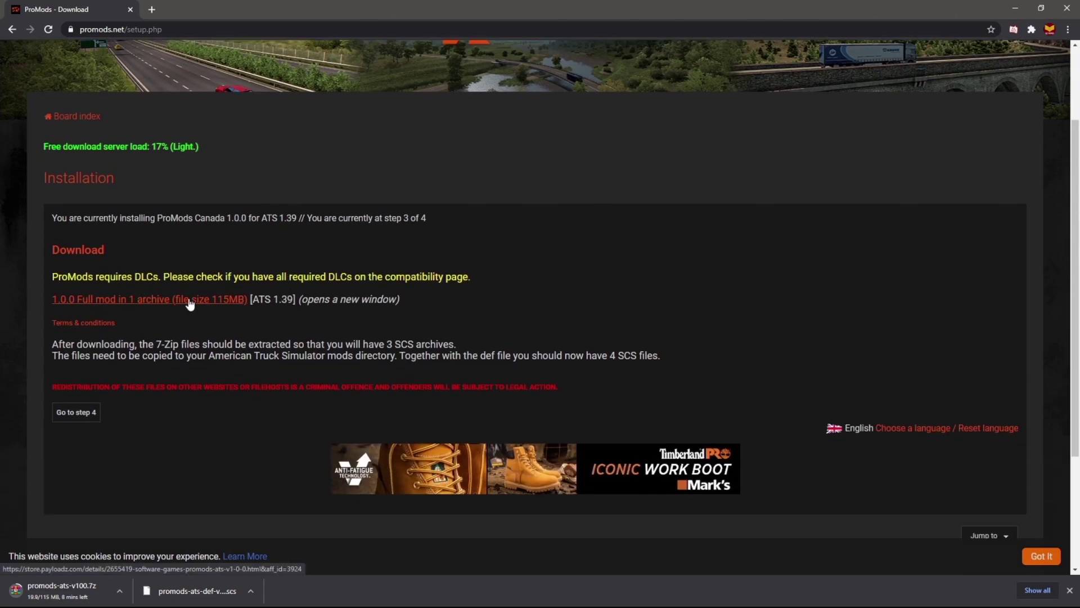
left_click(188, 299)
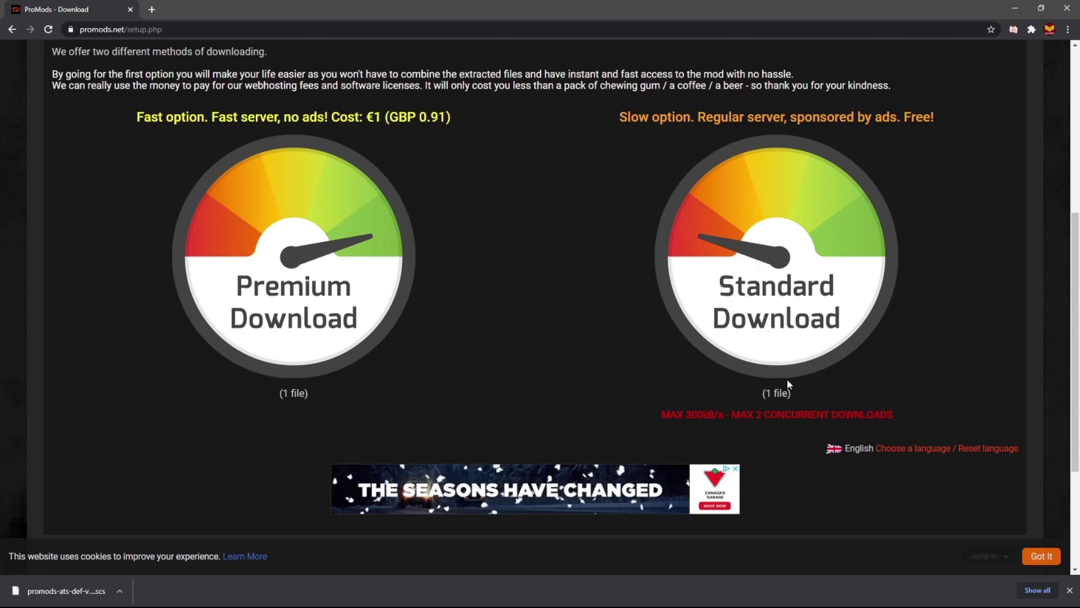
left_click_drag(789, 393, 762, 394)
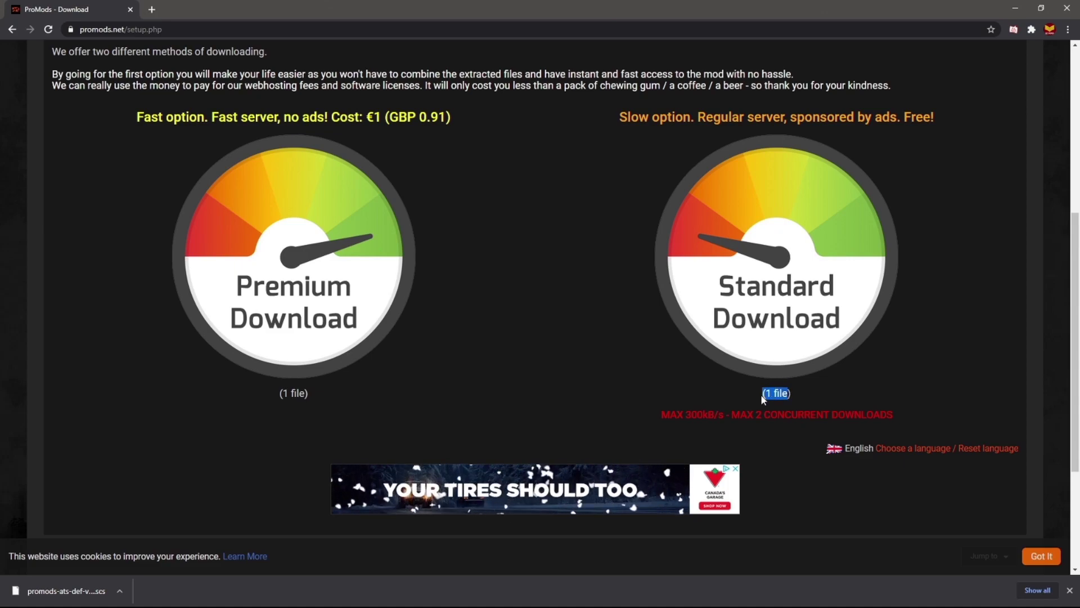
left_click(622, 368)
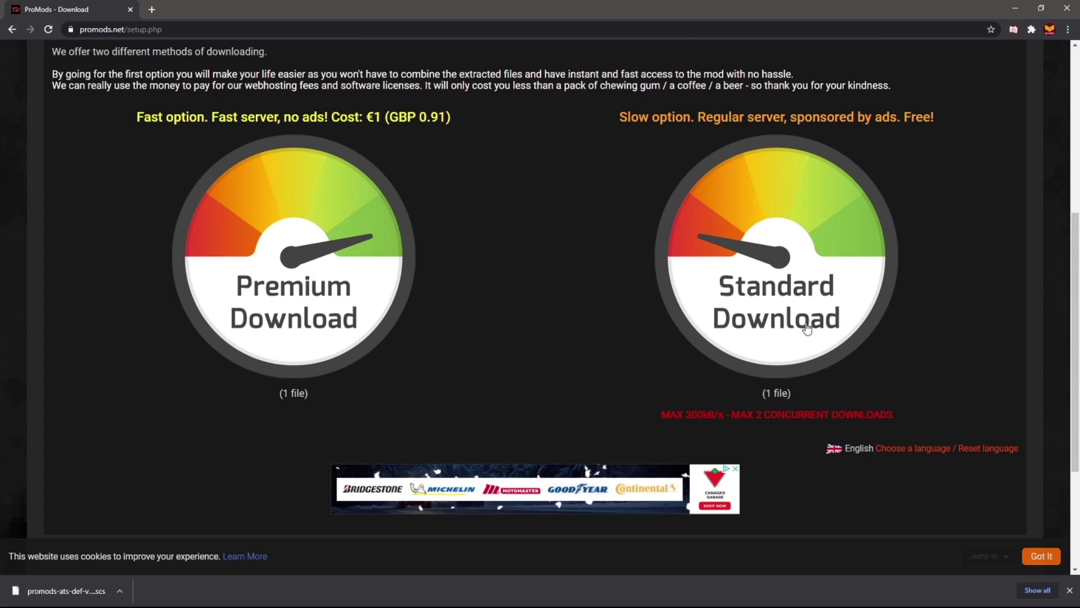
left_click(779, 308)
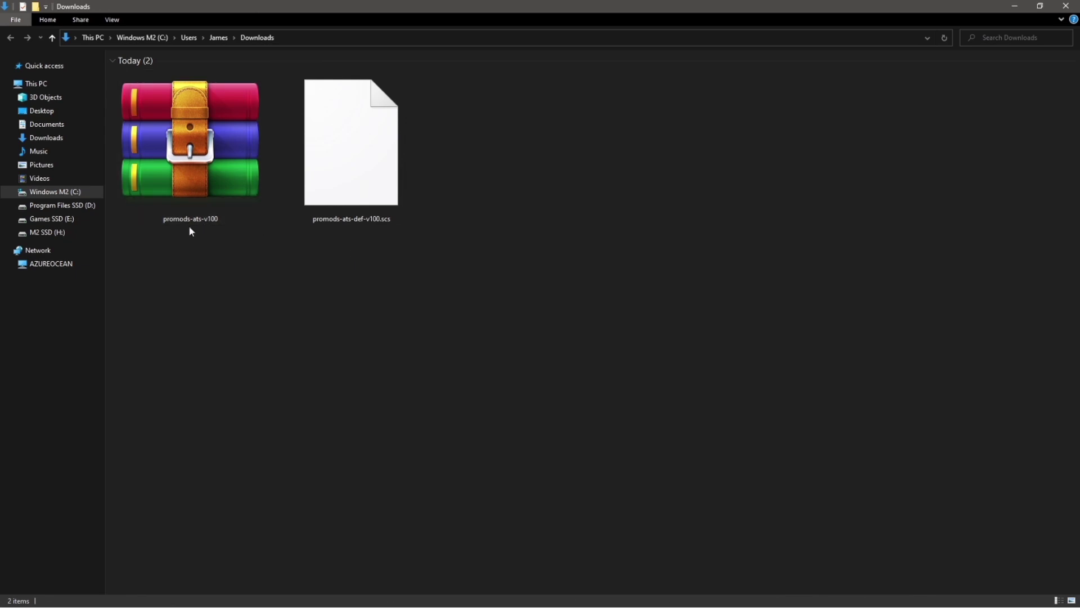
Step: Extract promods-ats-v100 into Downloads, producing the readme and the assets, models and map .scs files
left_click(209, 164)
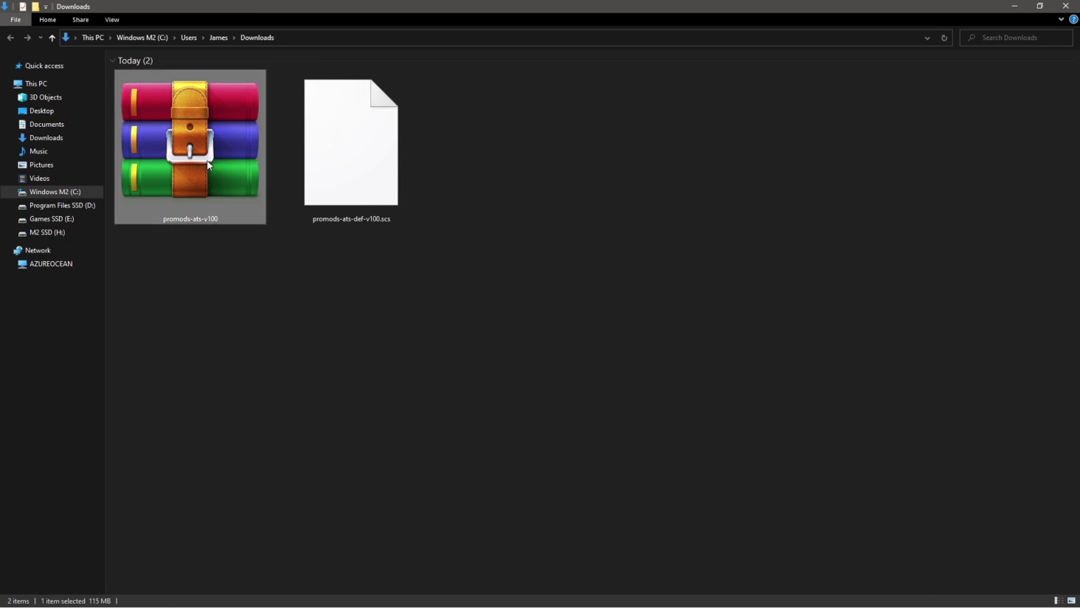
left_click(210, 304)
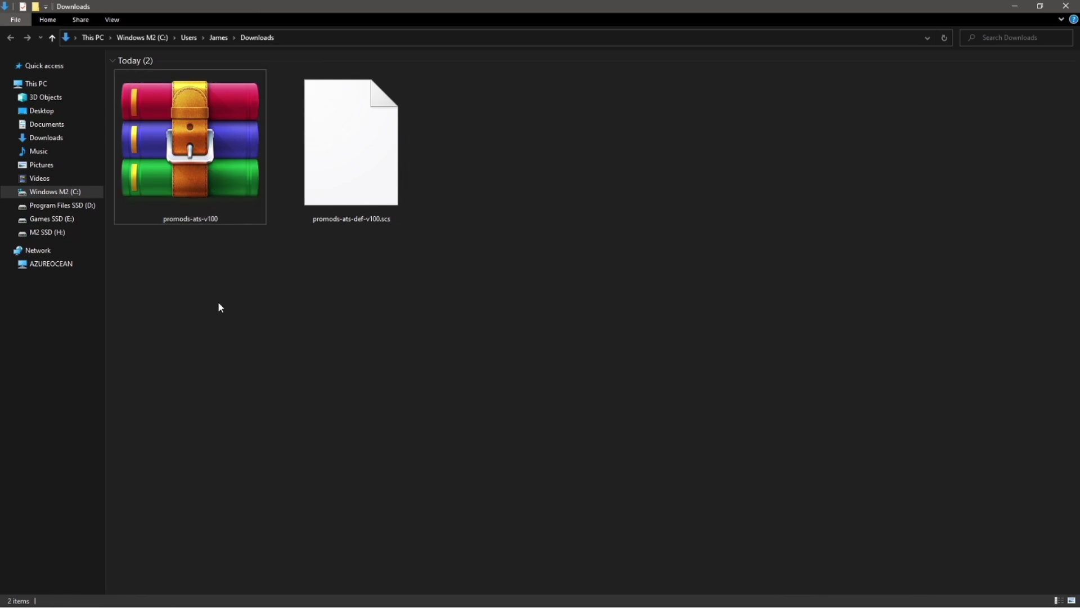
right_click(213, 182)
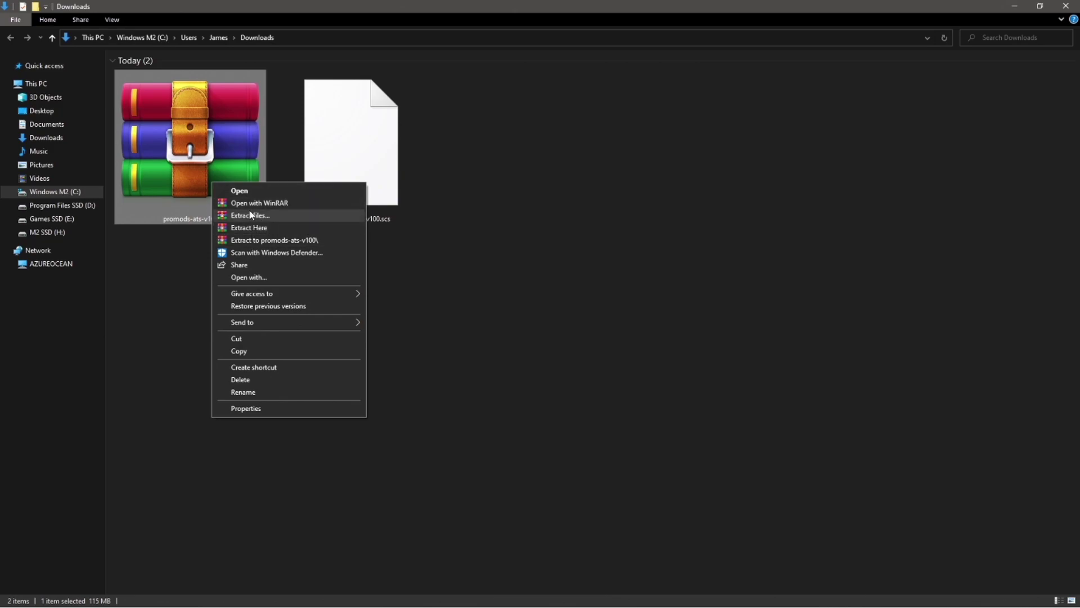
left_click(253, 230)
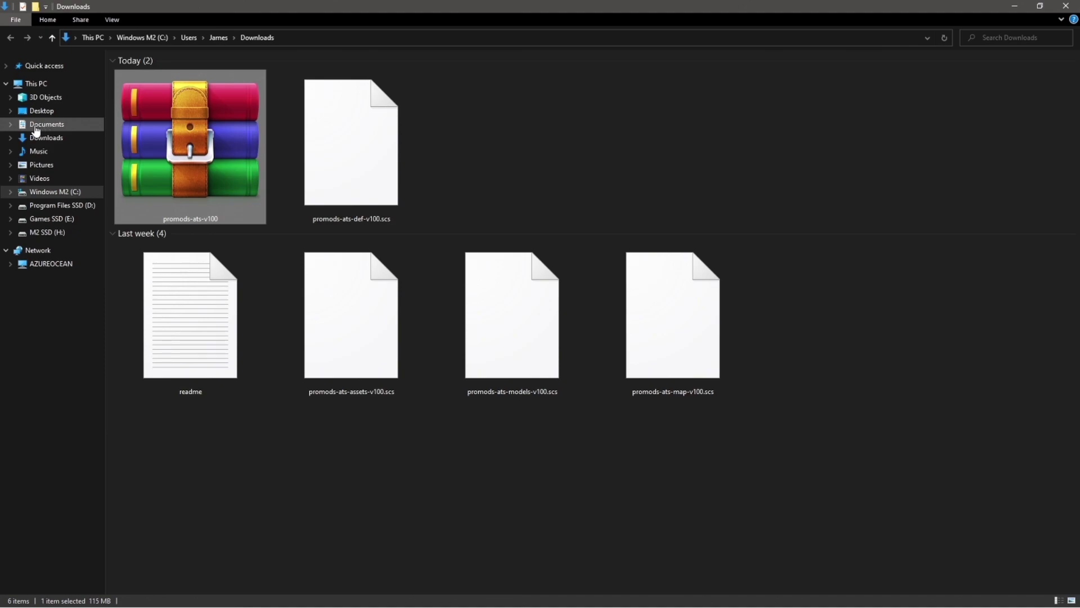
Step: Paste the ProMods def, assets and models .scs packages from Downloads into Documents\American Truck Simulator\mod
left_click(50, 124)
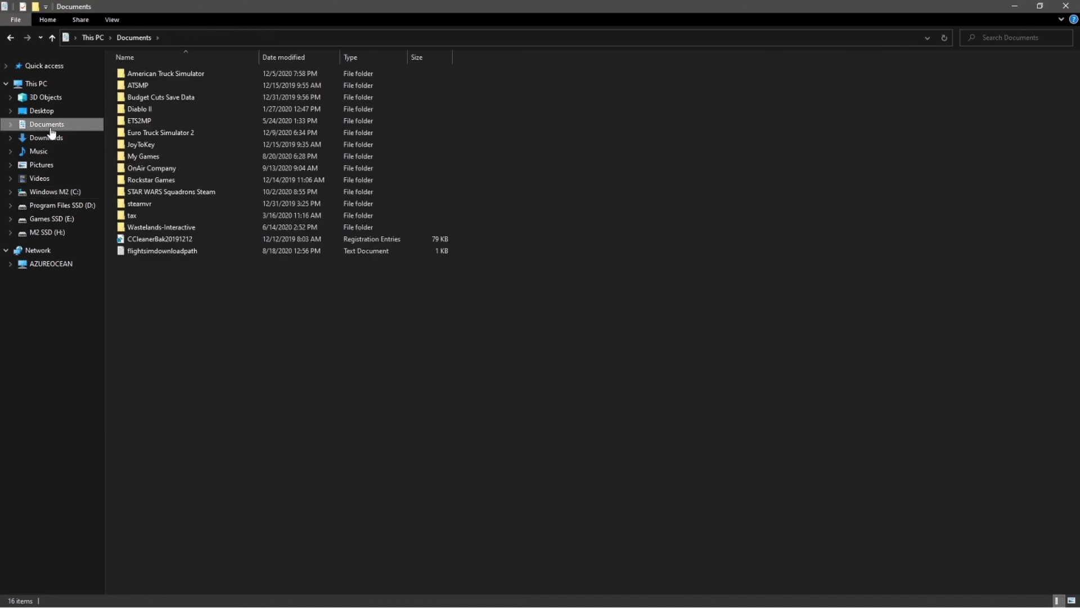
double_click(152, 72)
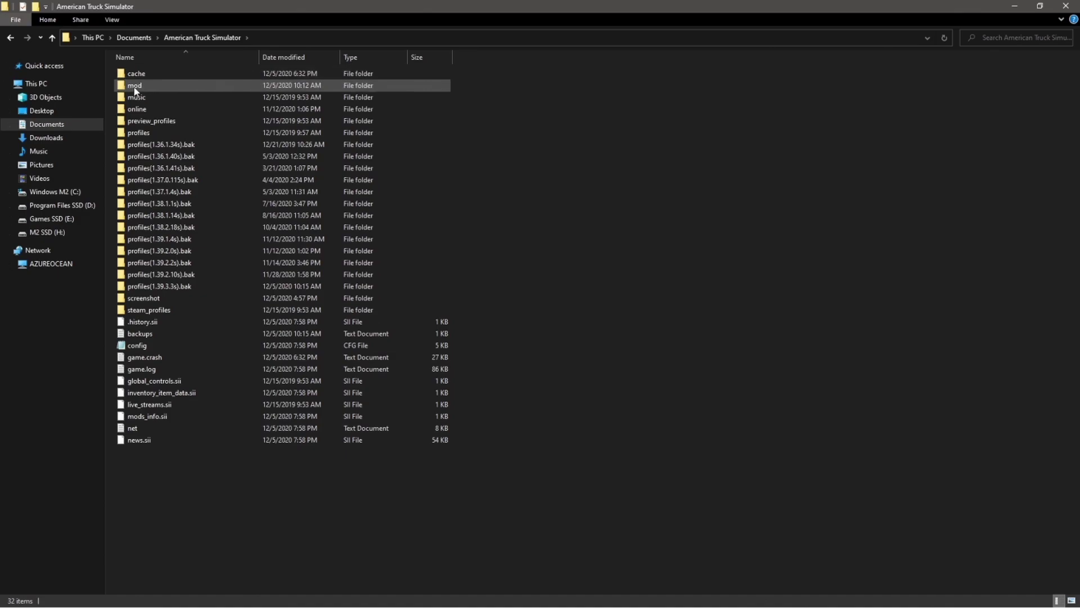
left_click(47, 138)
left_click(328, 202)
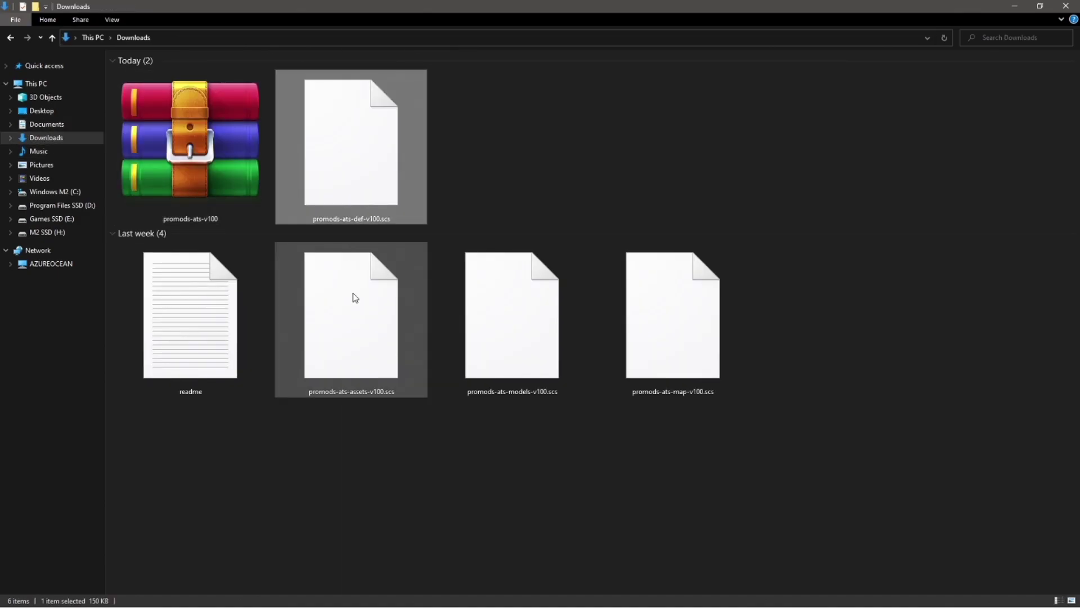
left_click(344, 342, "ctrl")
left_click(495, 346, "ctrl")
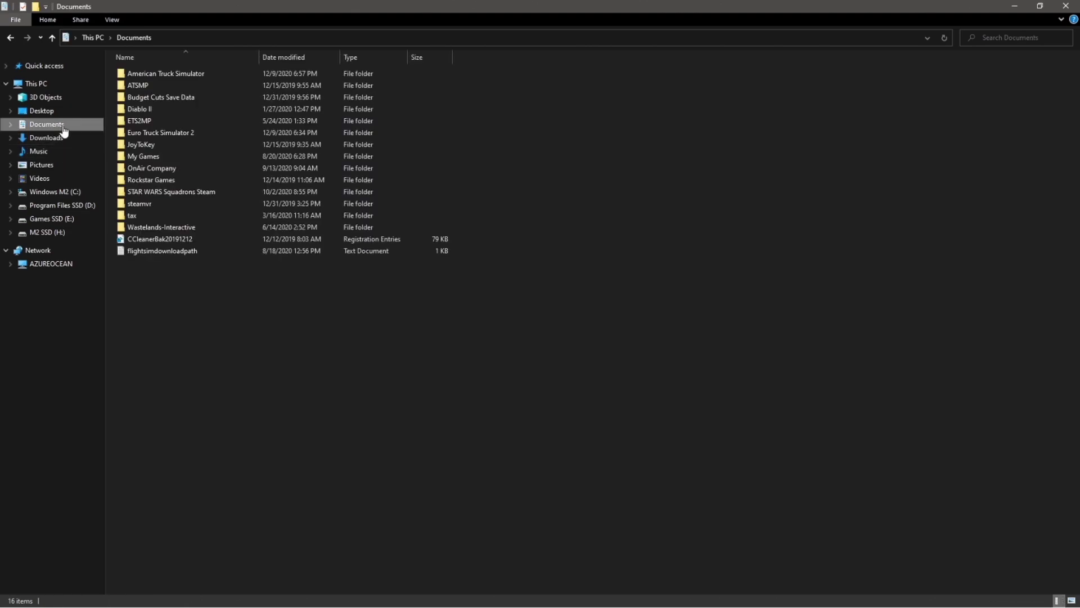
double_click(162, 75)
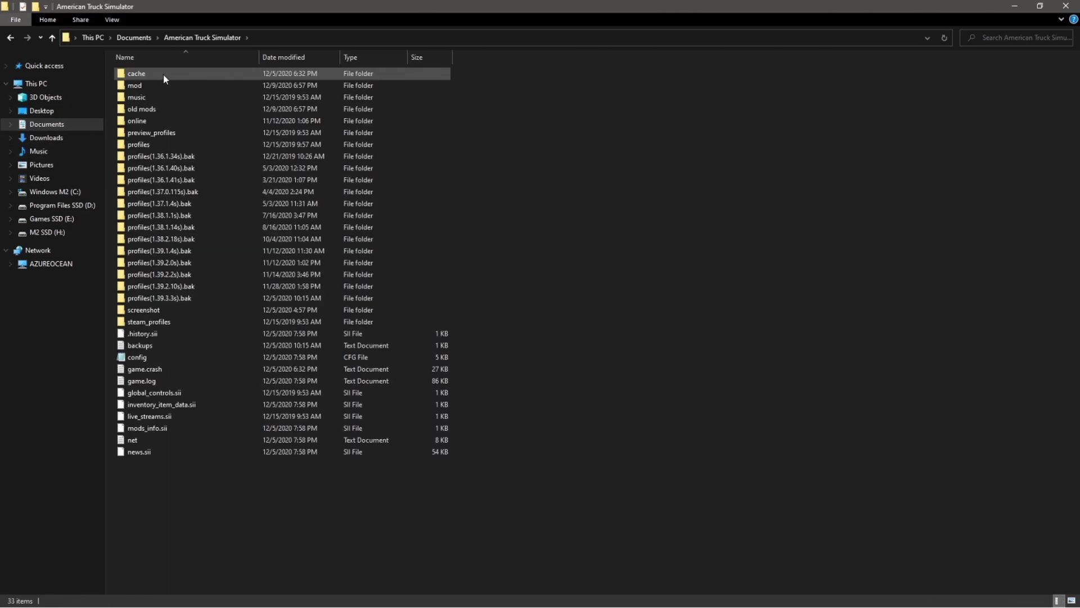
double_click(156, 85)
right_click(277, 173)
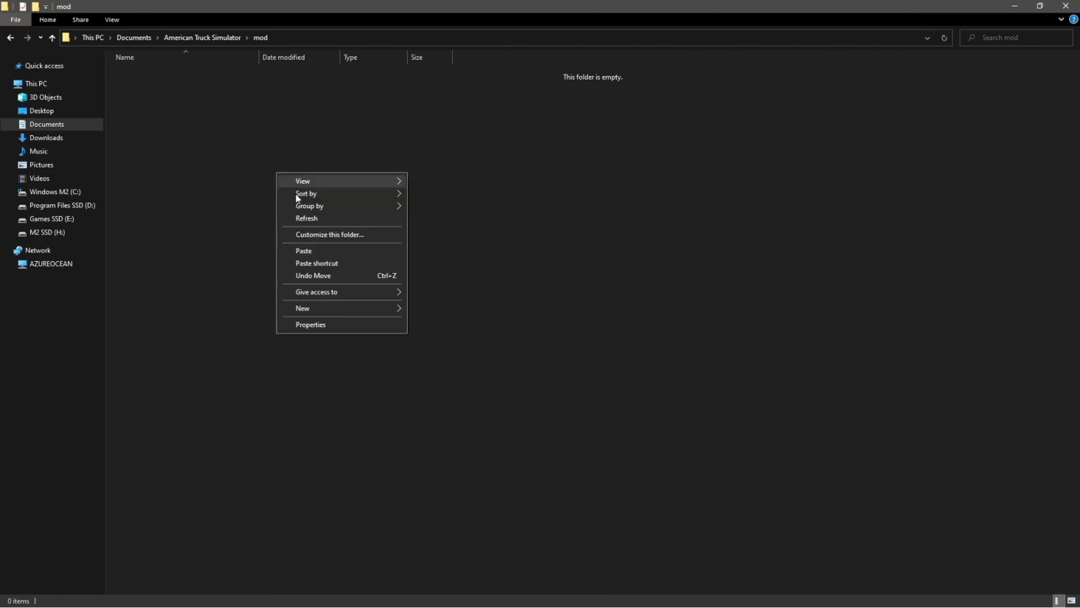
left_click(335, 254)
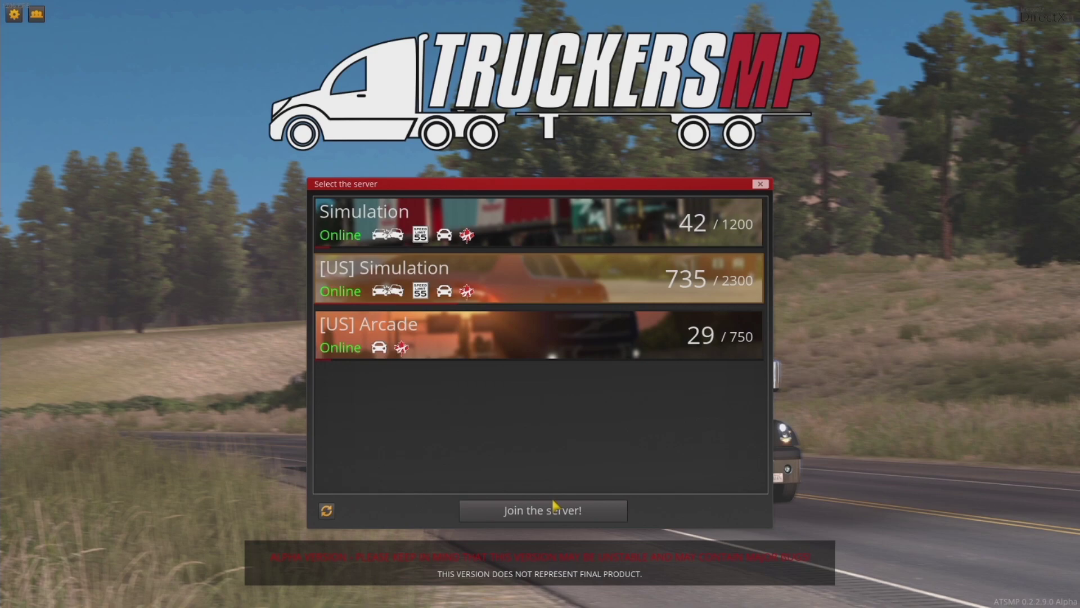
Step: Join the [US] Simulation server from the TruckersMP server list
left_click(555, 506)
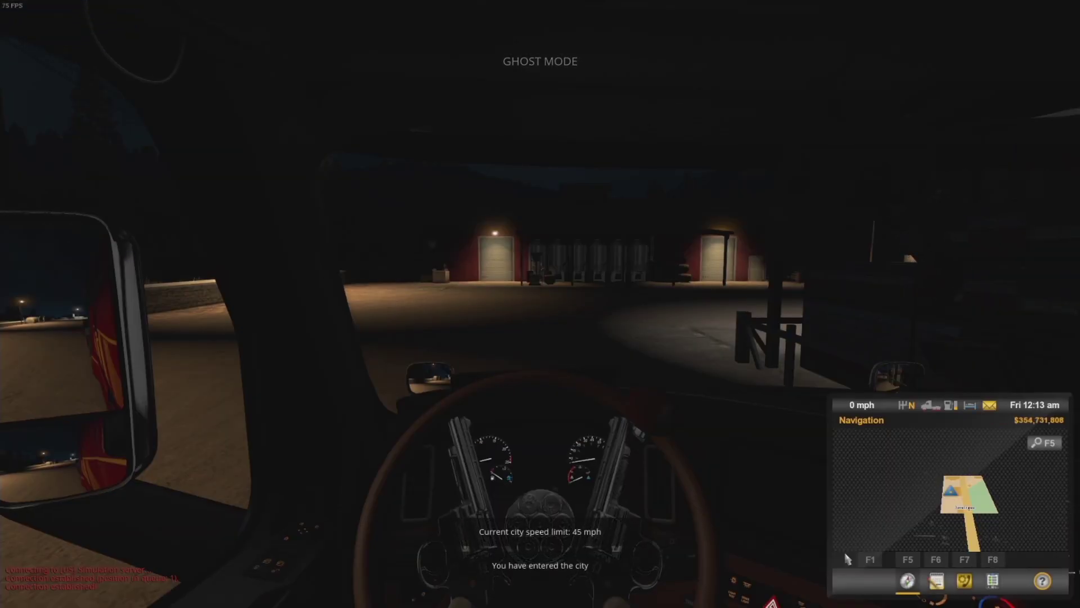
Step: Open the world map with M and pan across the Canadian region toward the north
key("m")
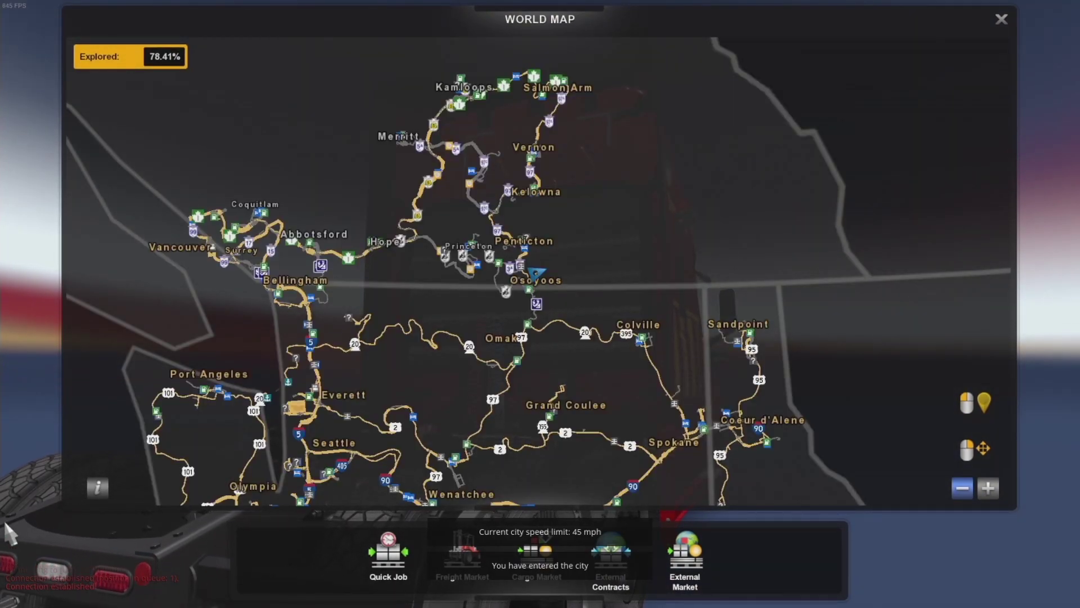
left_click_drag(771, 226, 873, 268)
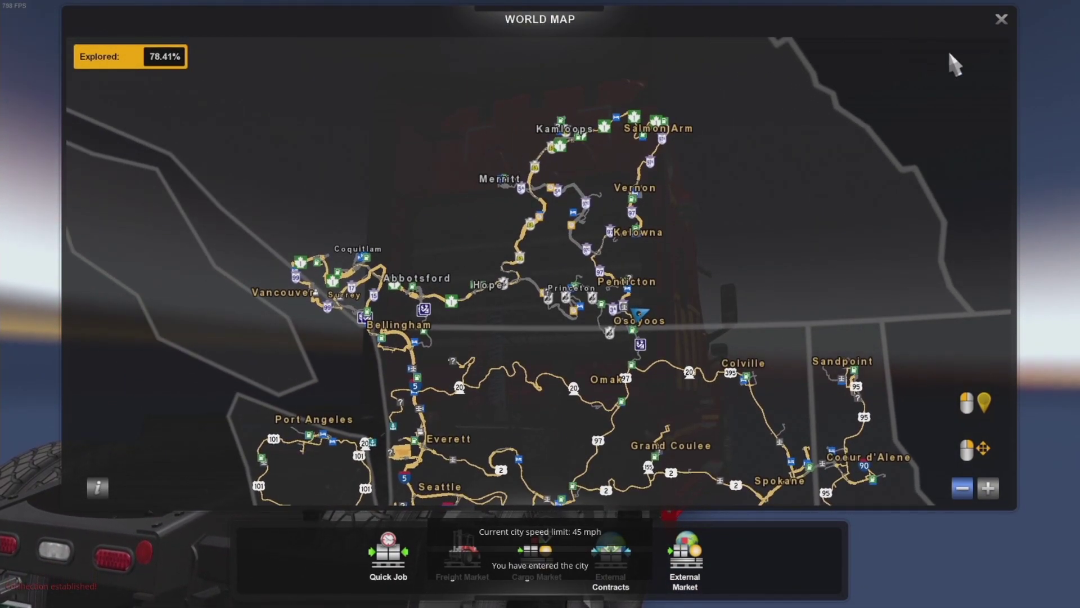
left_click_drag(894, 266, 845, 252)
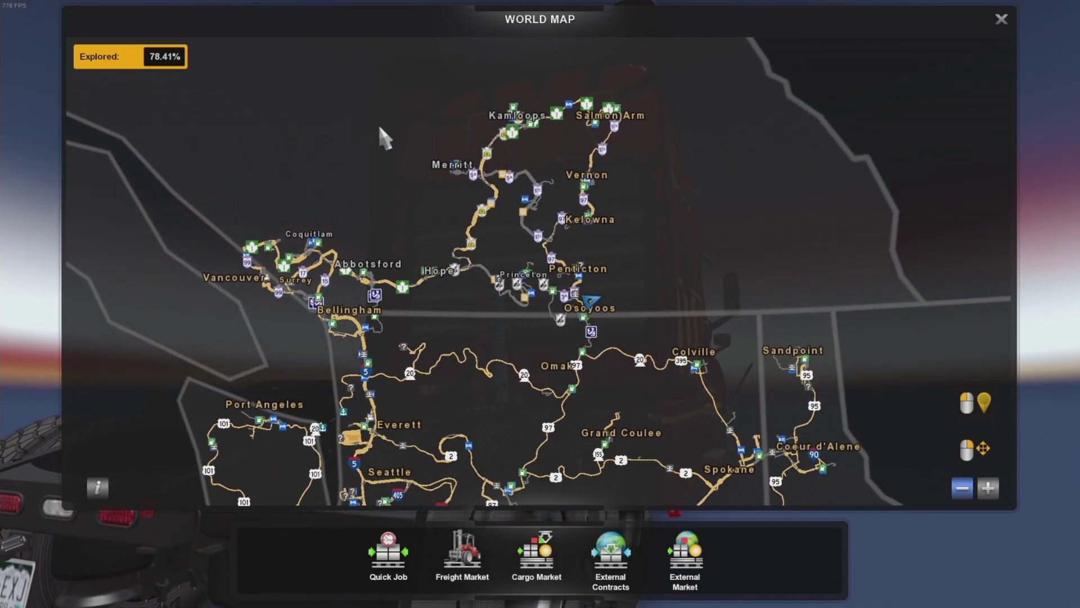
left_click_drag(849, 275, 833, 242)
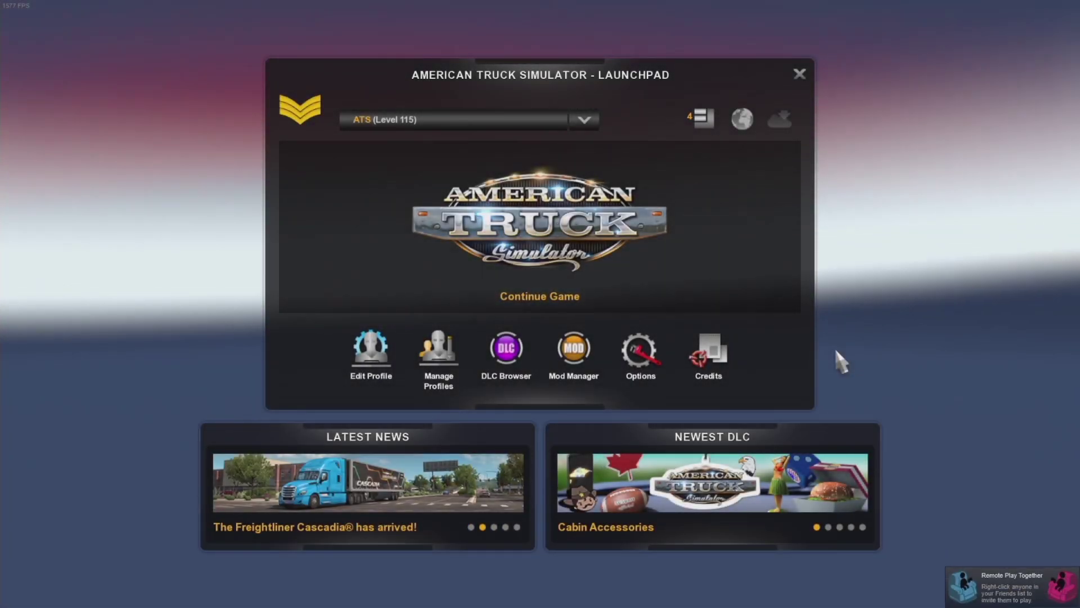
Step: Open the Mod Manager and deactivate all active mods
left_click(577, 362)
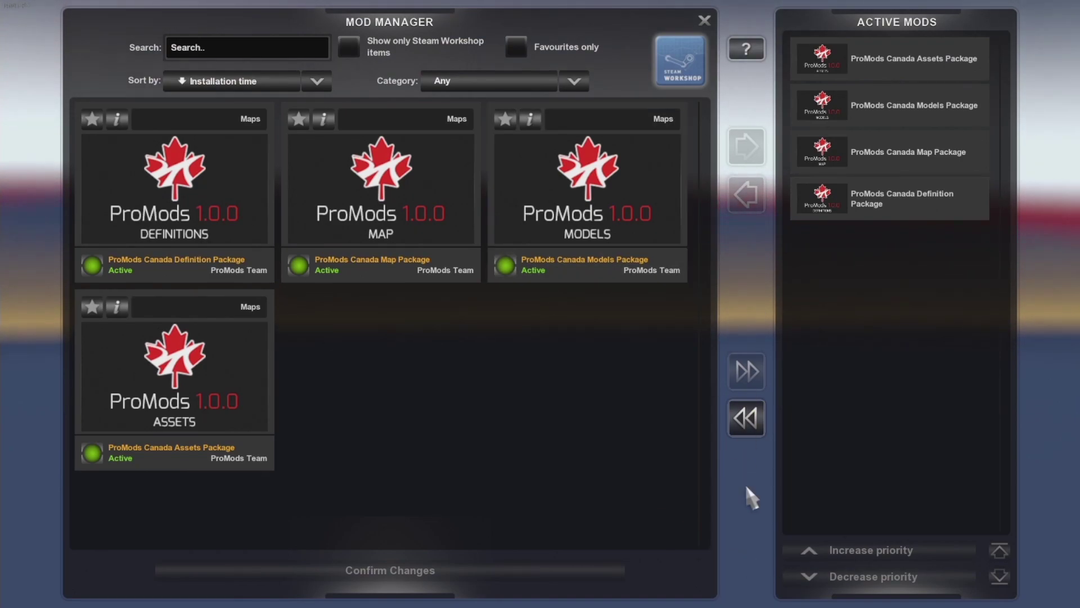
left_click(739, 427)
left_click(495, 395)
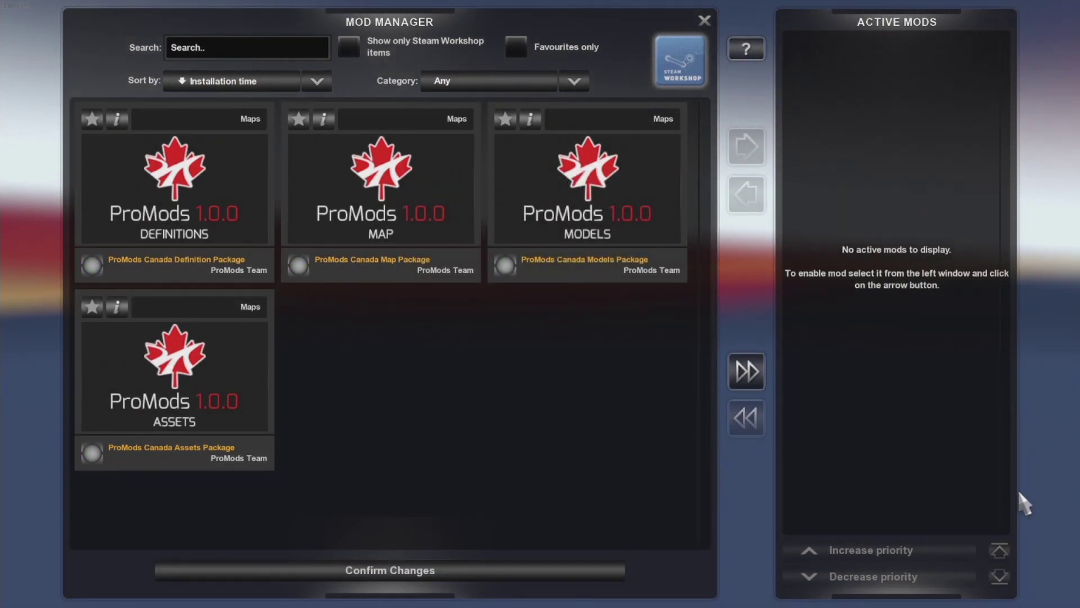
Step: Activate the ProMods Canada Definition, Map, Models and Assets packages and confirm the changes
left_click(203, 215)
left_click(754, 148)
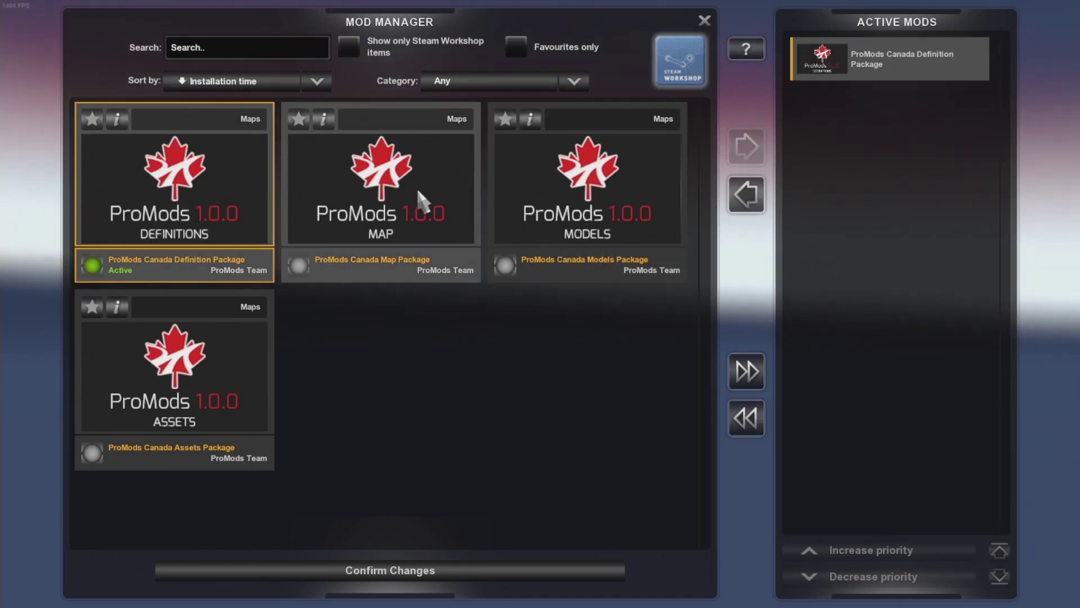
left_click(416, 189)
left_click(747, 148)
left_click(567, 191)
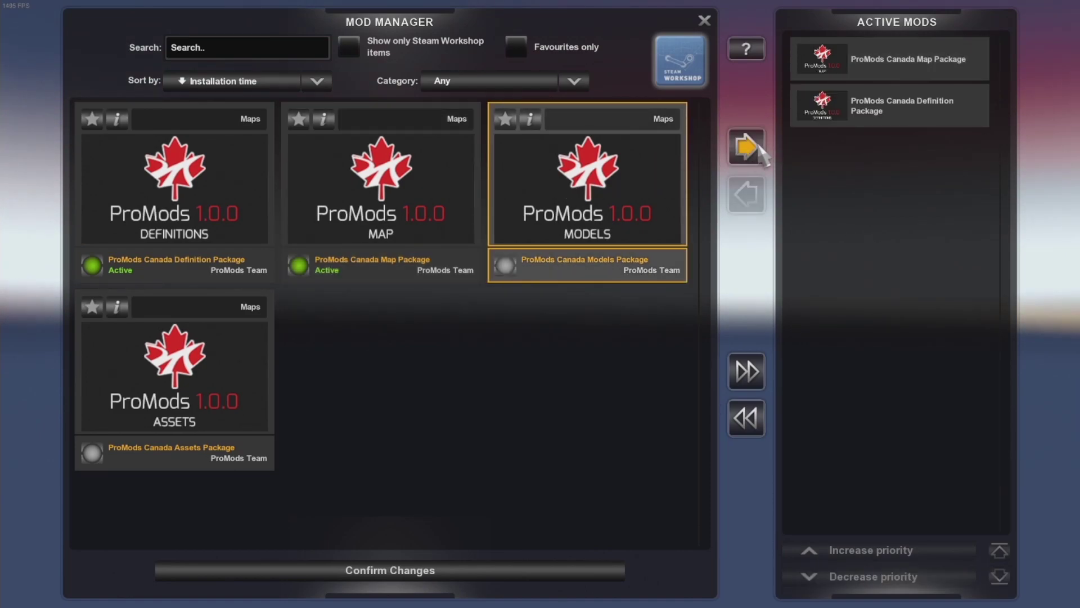
left_click(747, 147)
left_click(241, 344)
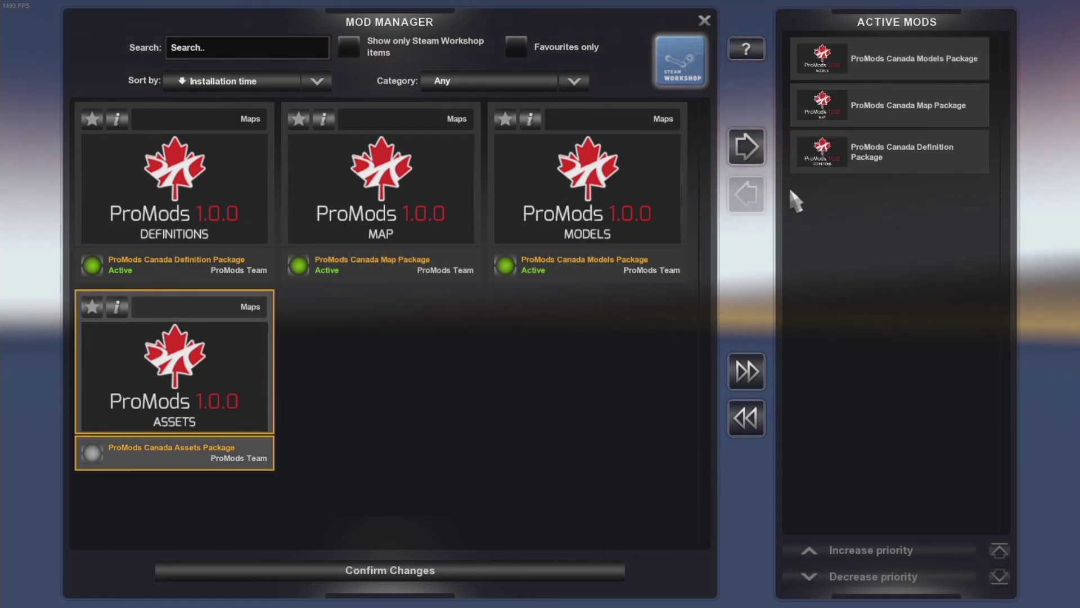
left_click(747, 148)
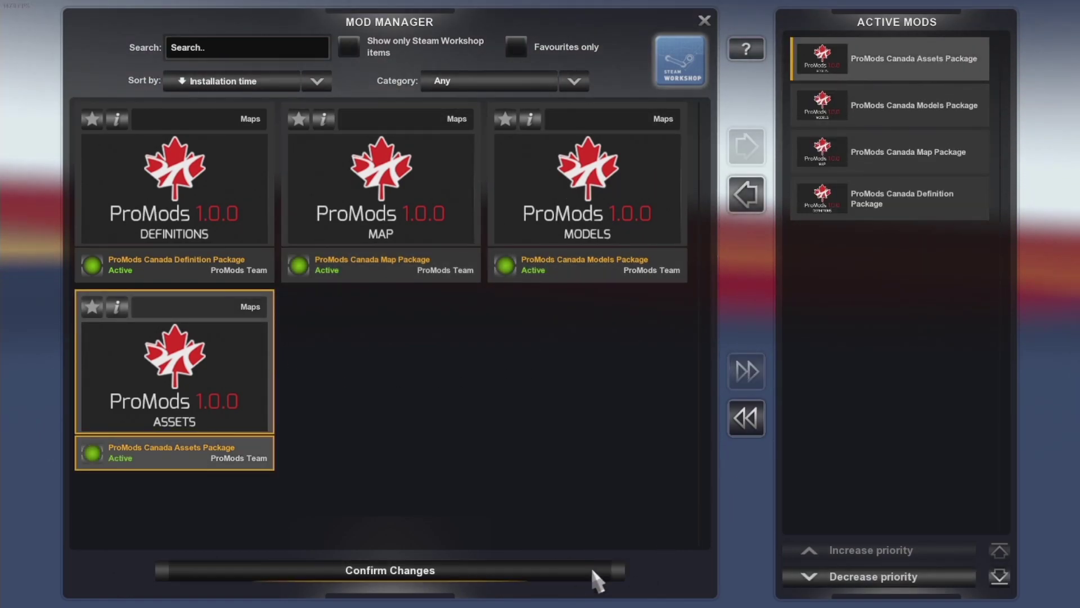
left_click(495, 572)
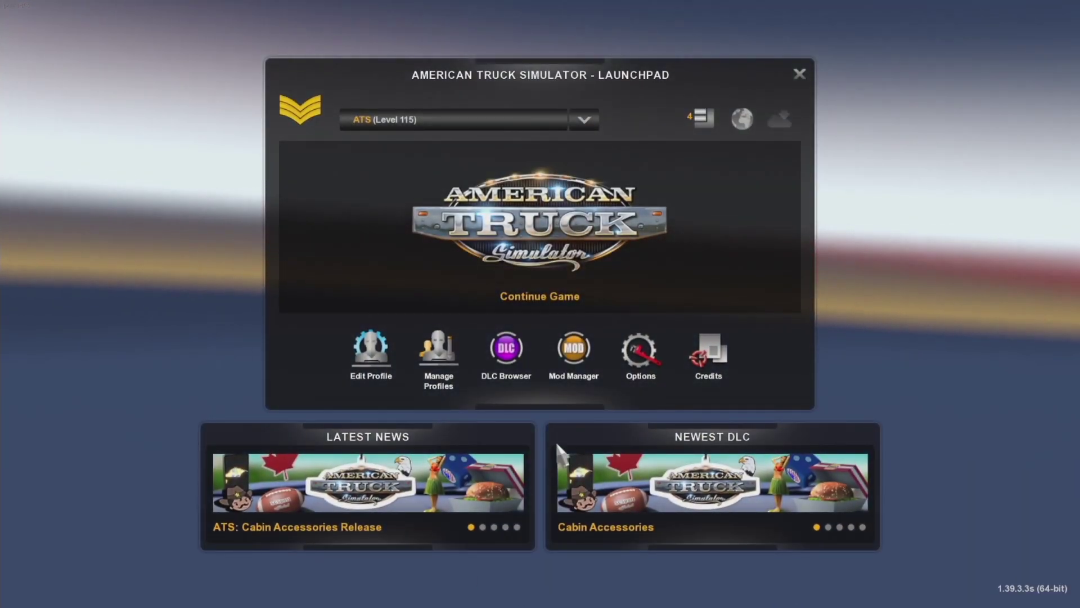